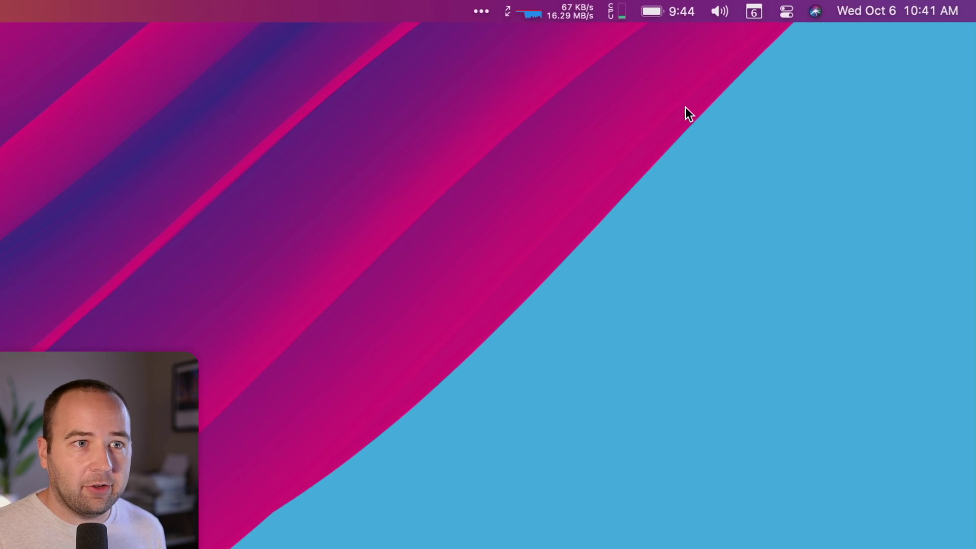
- Check the network usage details and the public IP address options from the menu bar
left_click(609, 13)
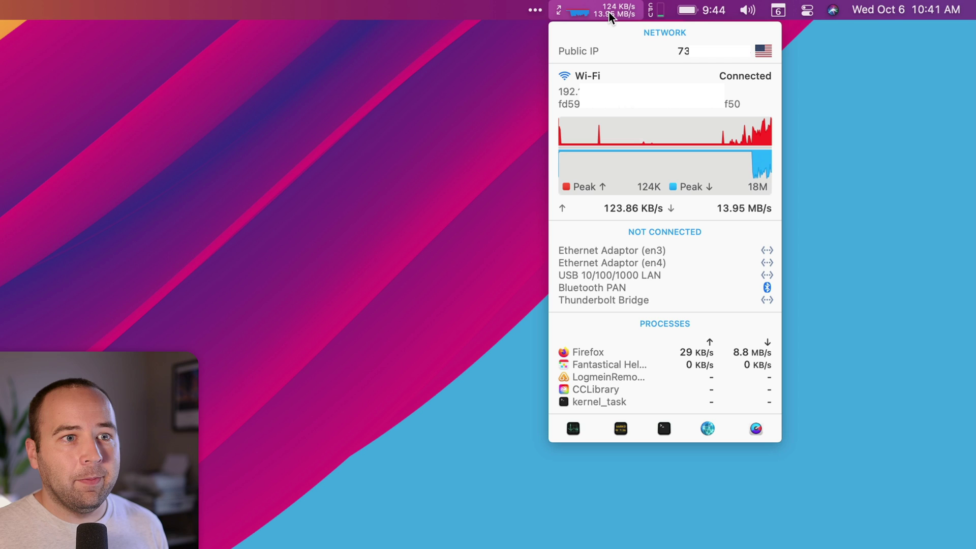
left_click(680, 48)
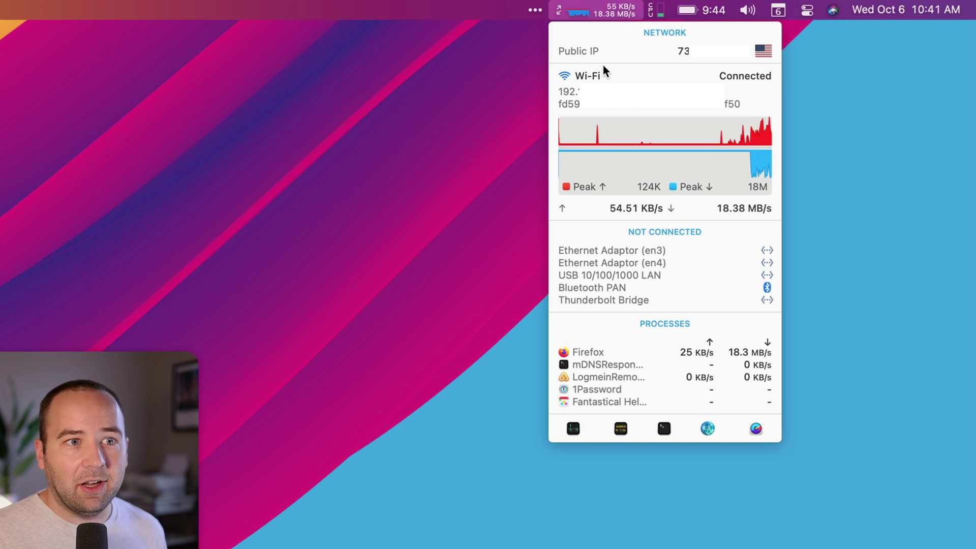
mouse_move(603, 74)
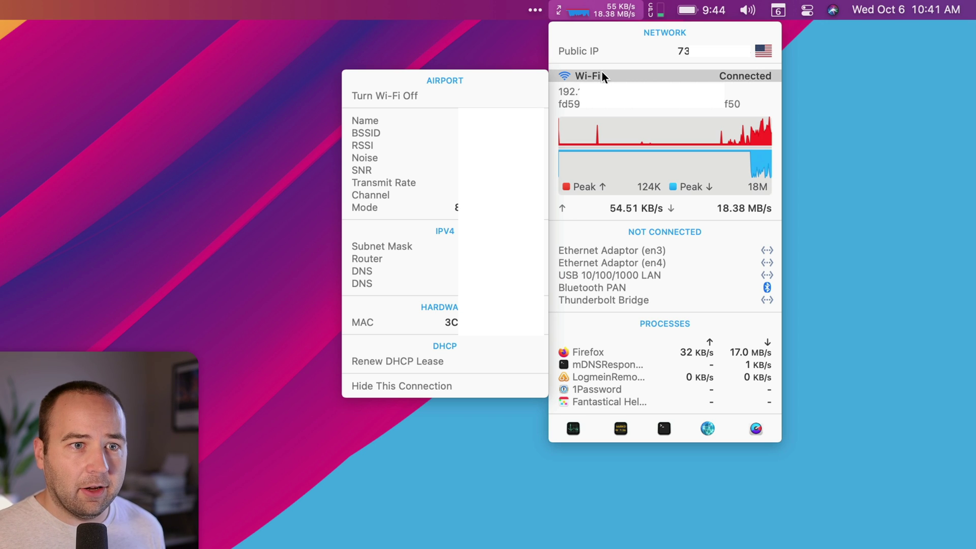
mouse_move(667, 171)
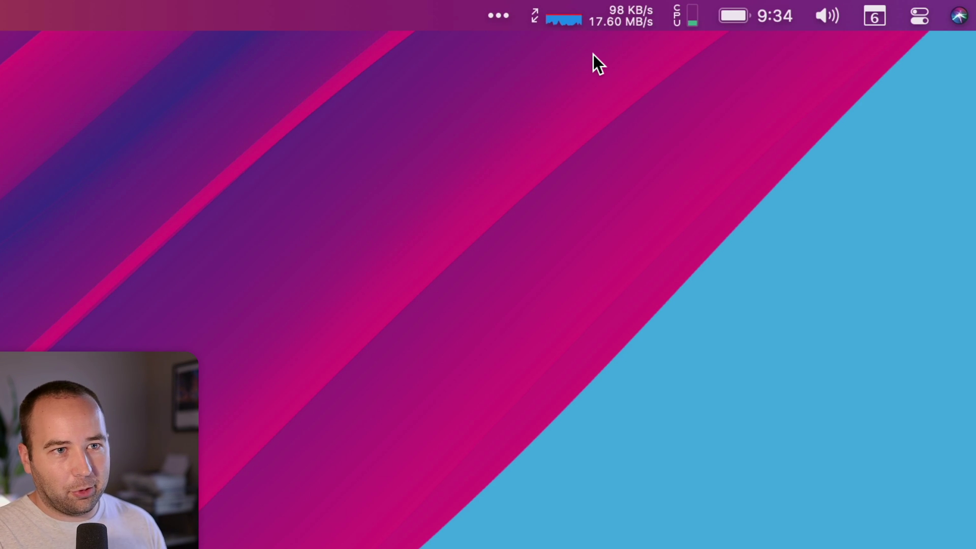
- Review the CPU usage and battery details, then dismiss them and summon the launcher with Alt+Space
left_click(684, 14)
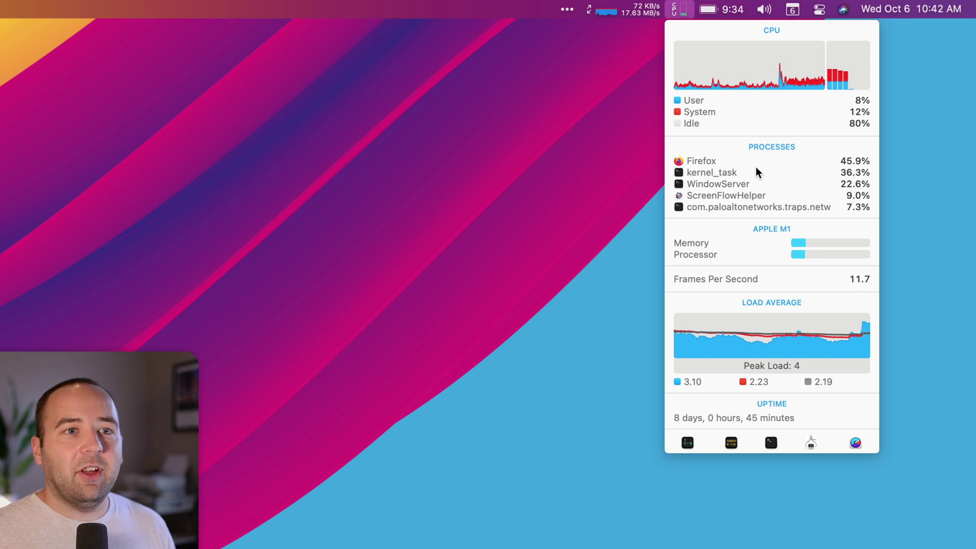
mouse_move(723, 10)
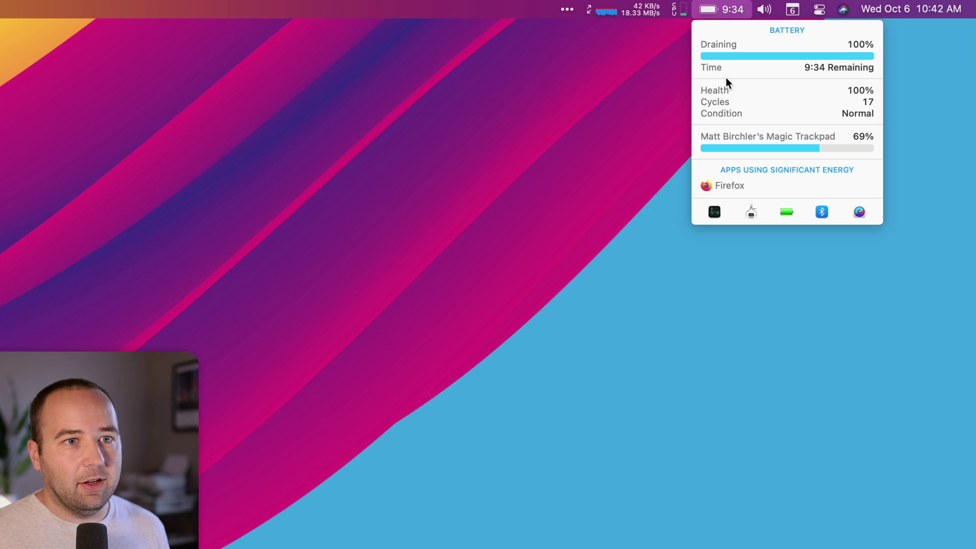
mouse_move(734, 43)
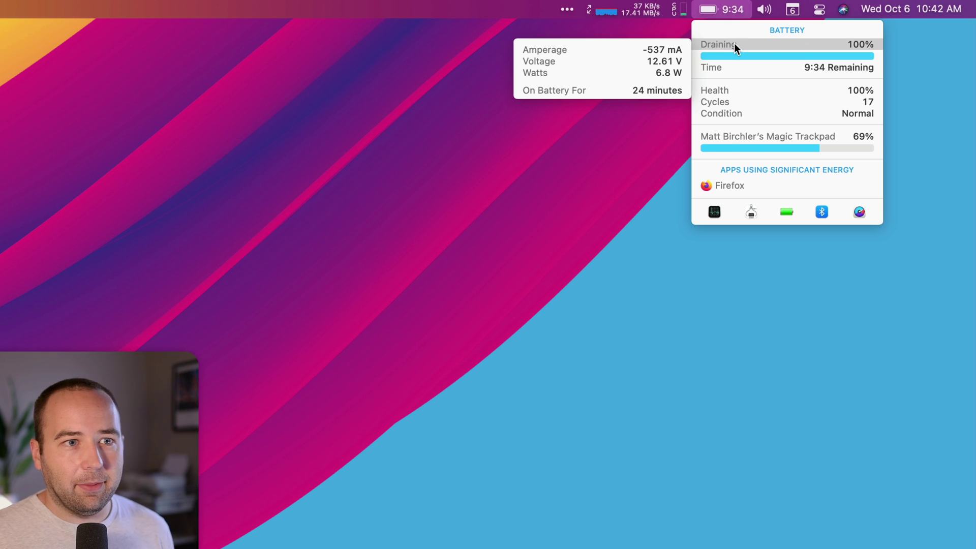
mouse_move(722, 94)
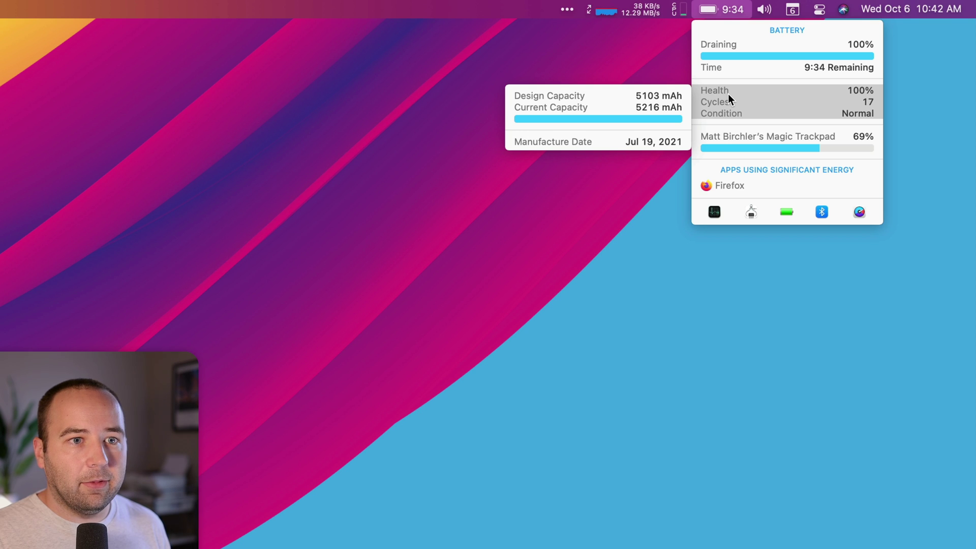
left_click(615, 264)
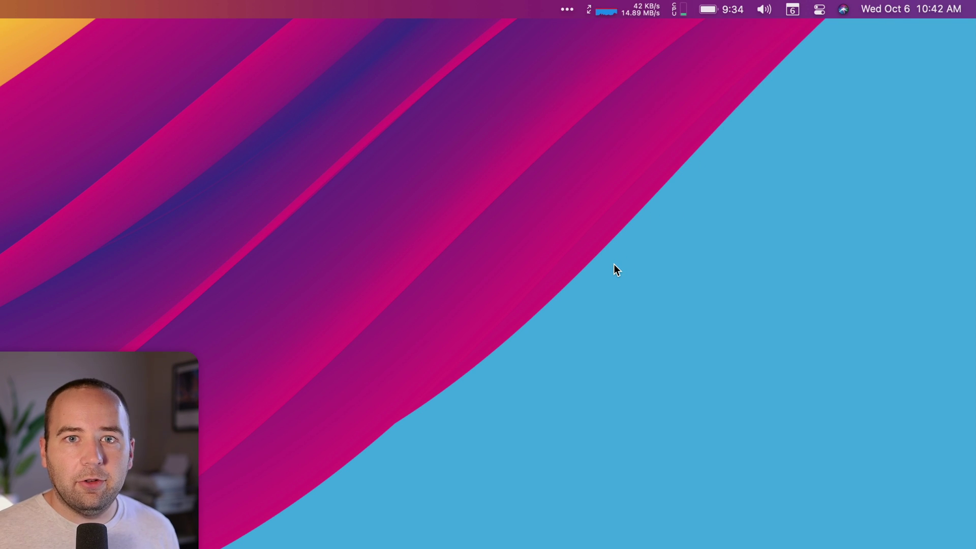
key("alt+space")
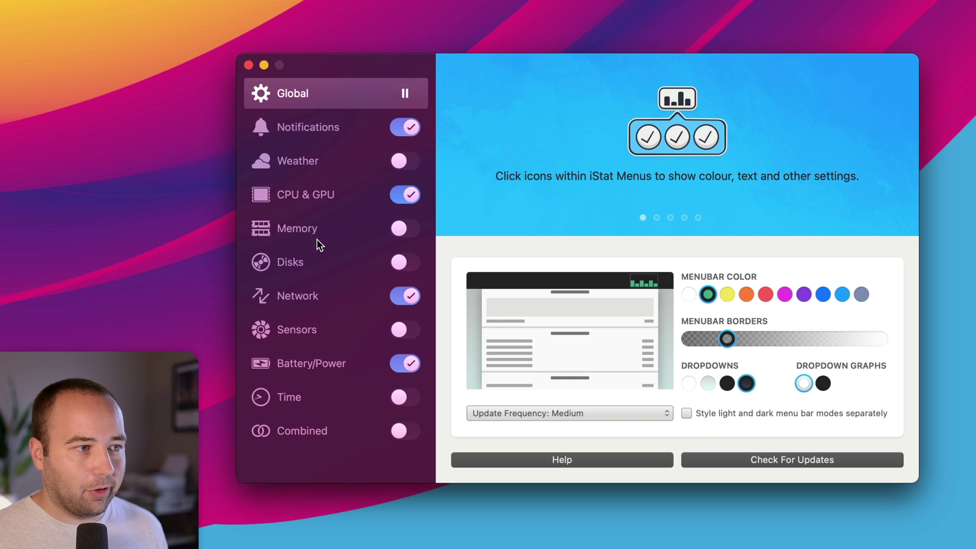
- In CPU & GPU settings, drag the bar-graph item into Active Items for the menu bar
left_click(307, 199)
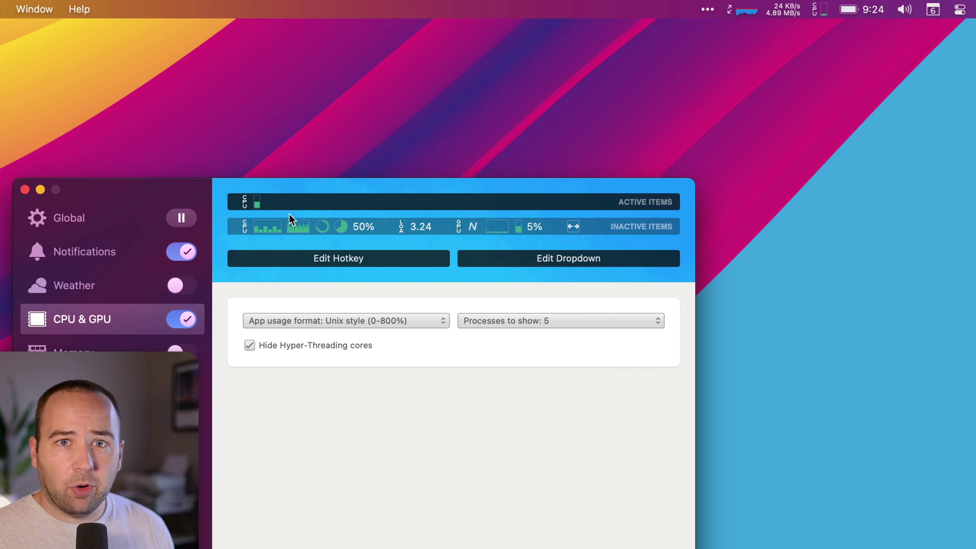
mouse_move(264, 229)
left_mouse_down()
mouse_move(279, 205)
mouse_move(255, 226)
left_mouse_up()
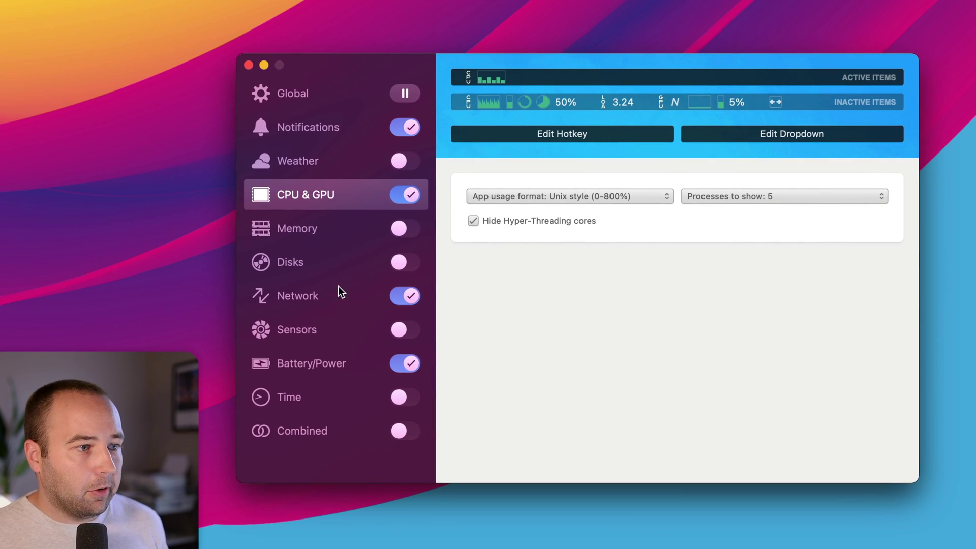
- In Network settings, drag the arrows icon out of Active Items to remove it from the menu bar
left_click(322, 296)
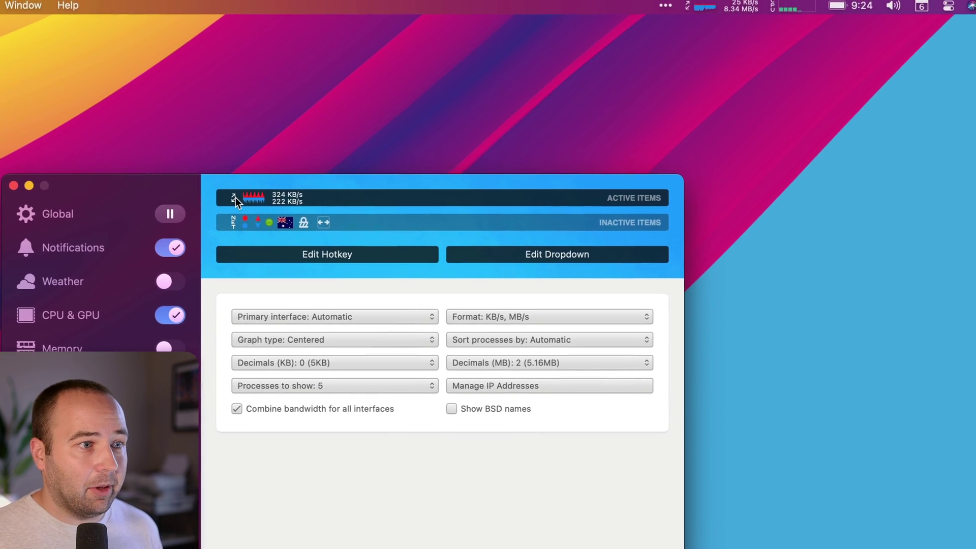
mouse_move(236, 200)
left_mouse_down()
mouse_move(228, 227)
mouse_move(225, 207)
left_mouse_up()
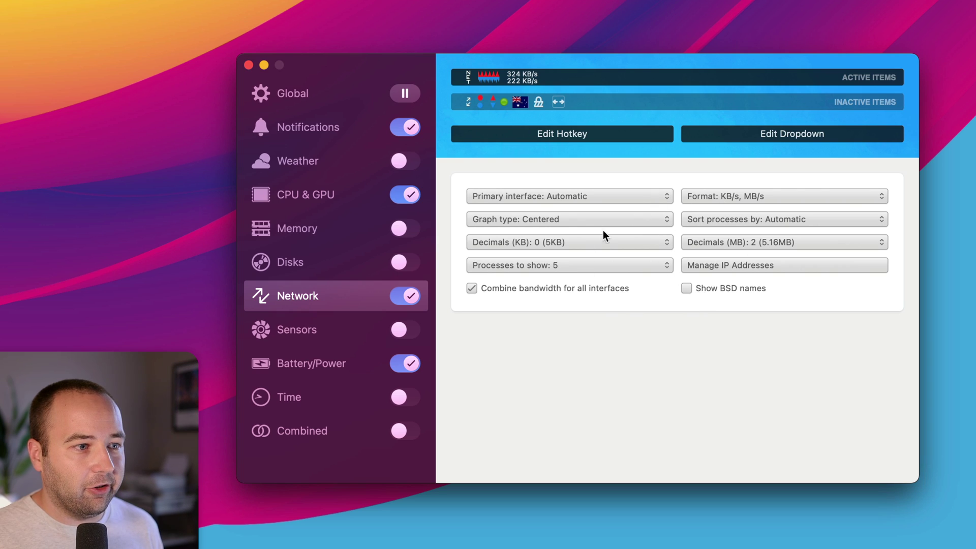
- Open the Battery/Power page with its separate Charging and Draining menu bar rows
left_click(316, 362)
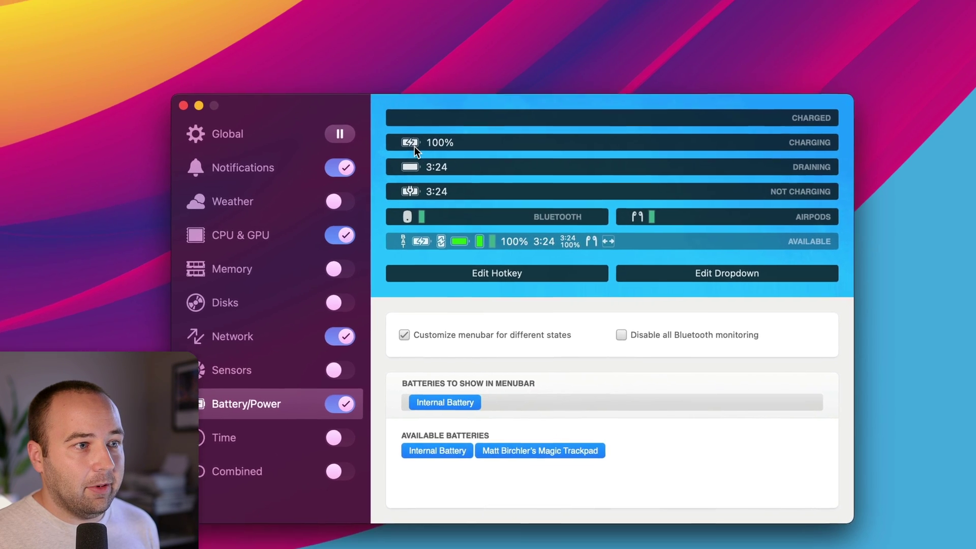
- Drag the default icon out of the Charging state row to make way for the coloured battery
left_click_drag(475, 102, 271, 251)
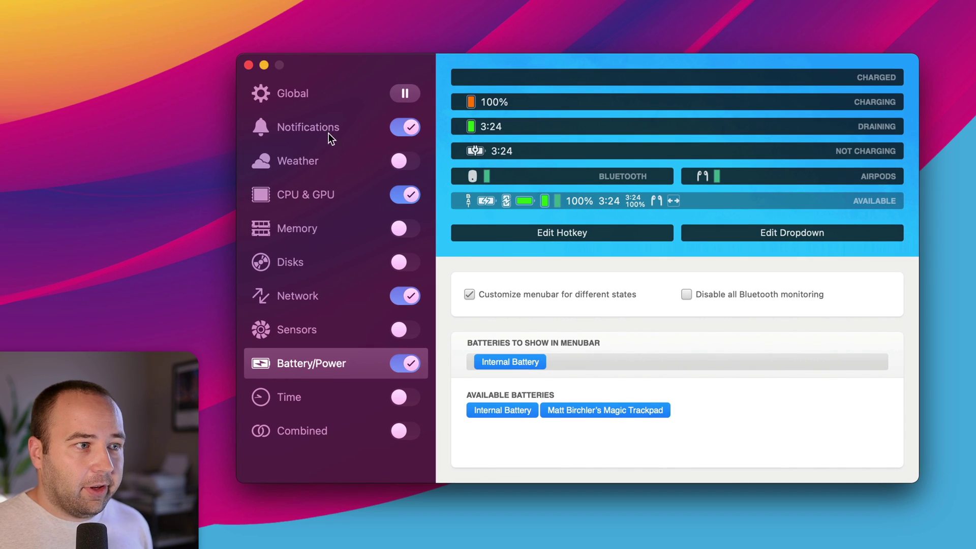
- Set the first notification rule to alert when Macintosh HD free space runs low
left_click(328, 125)
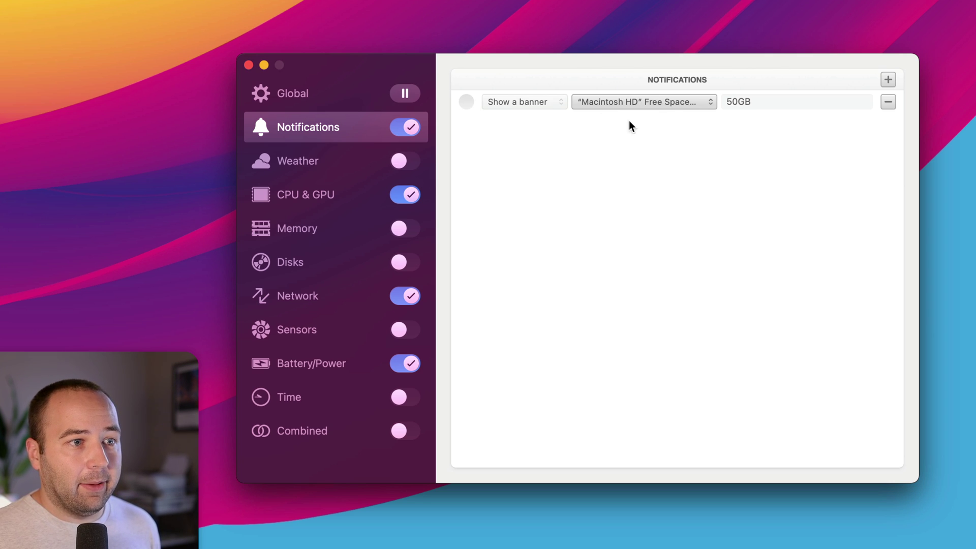
left_click(676, 102)
mouse_move(686, 106)
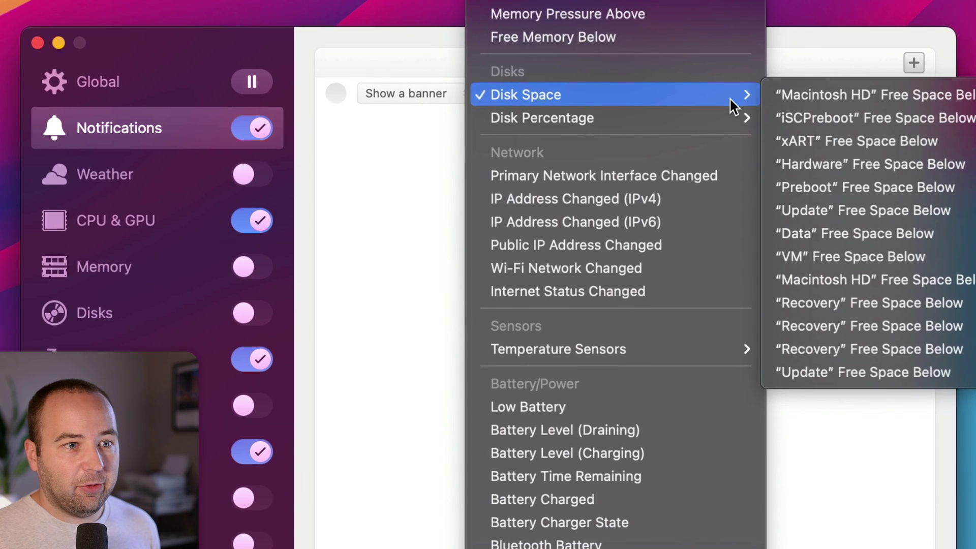
left_click(900, 95)
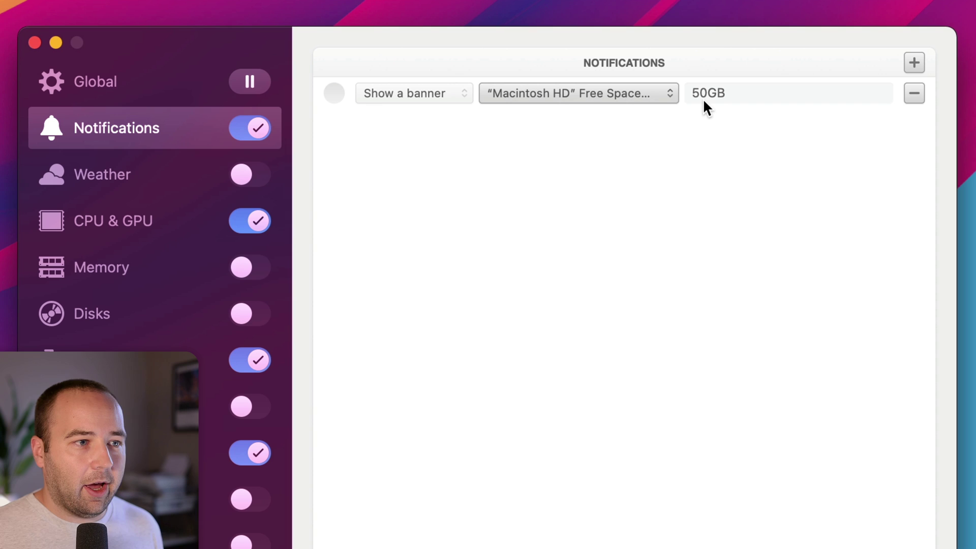
- Add a second rule triggered by Daylight Saving Change, warning 1 day before
left_click(913, 62)
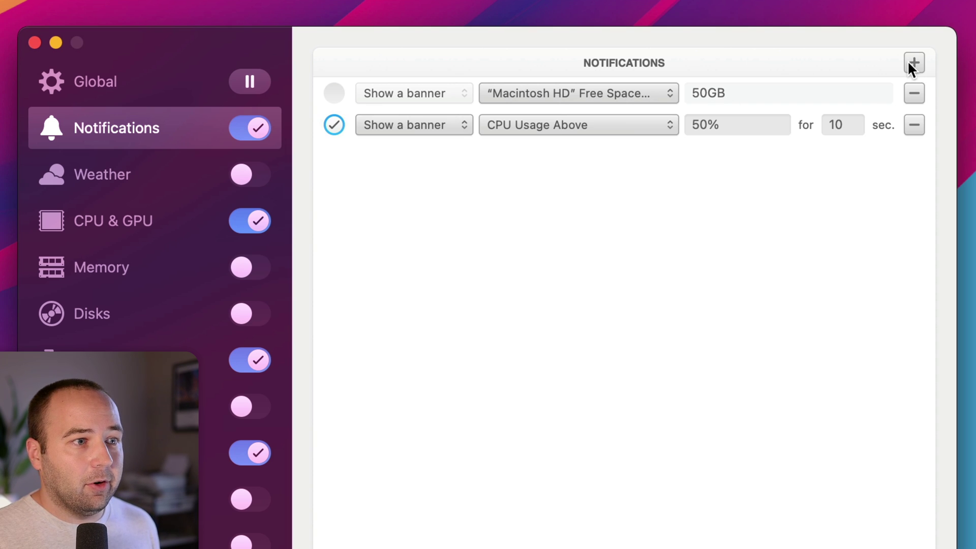
left_click(544, 126)
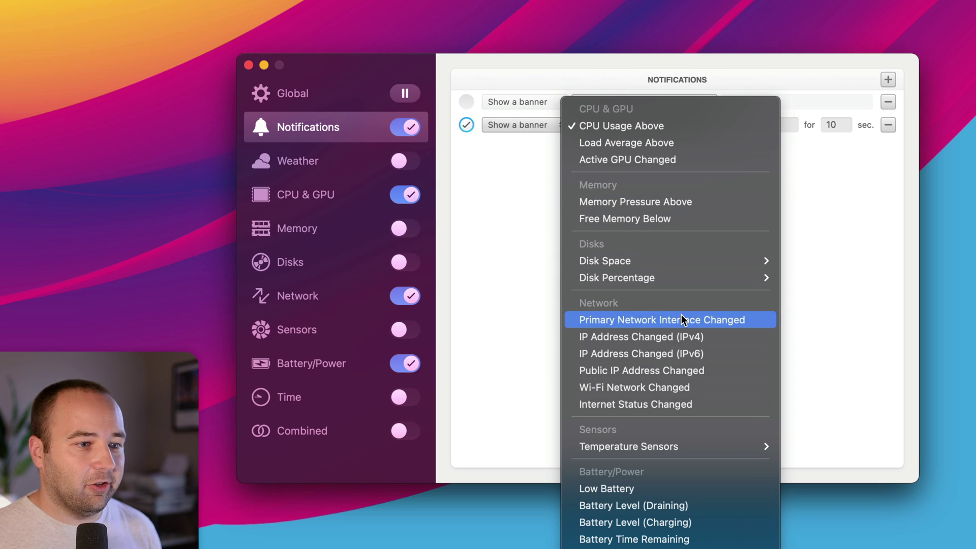
scroll(746, 364, "down", 3)
mouse_move(716, 347)
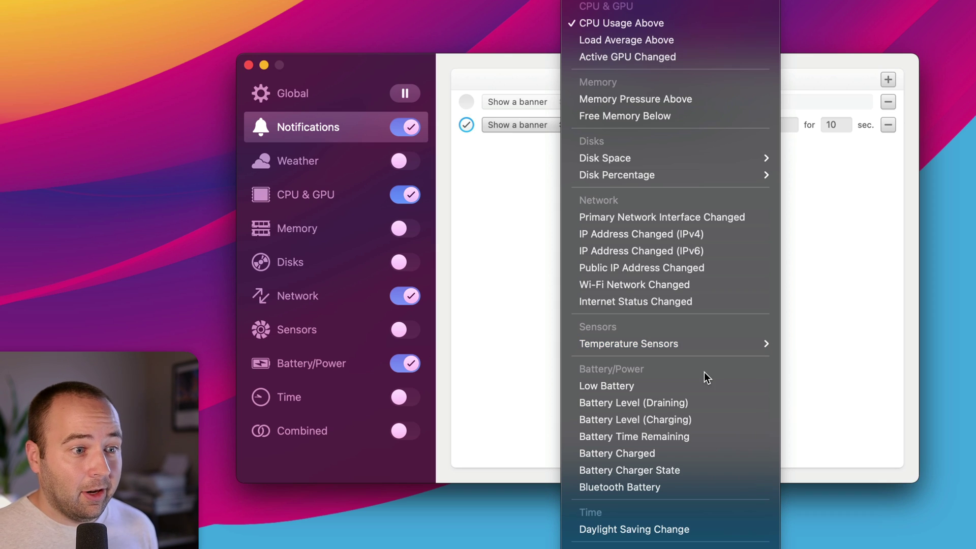
left_click(682, 529)
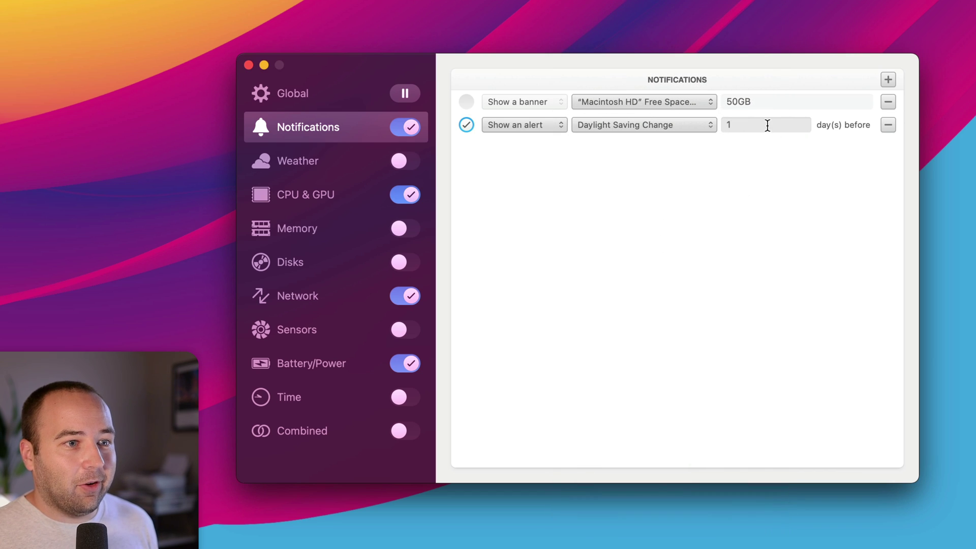
left_click(766, 125)
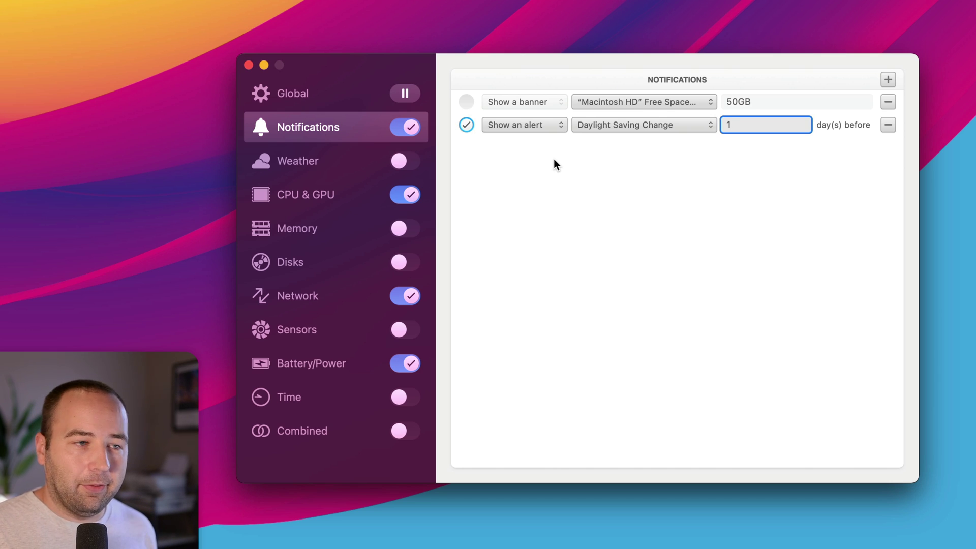
- Switch on the Weather item and allow it to use the current location
left_click(309, 161)
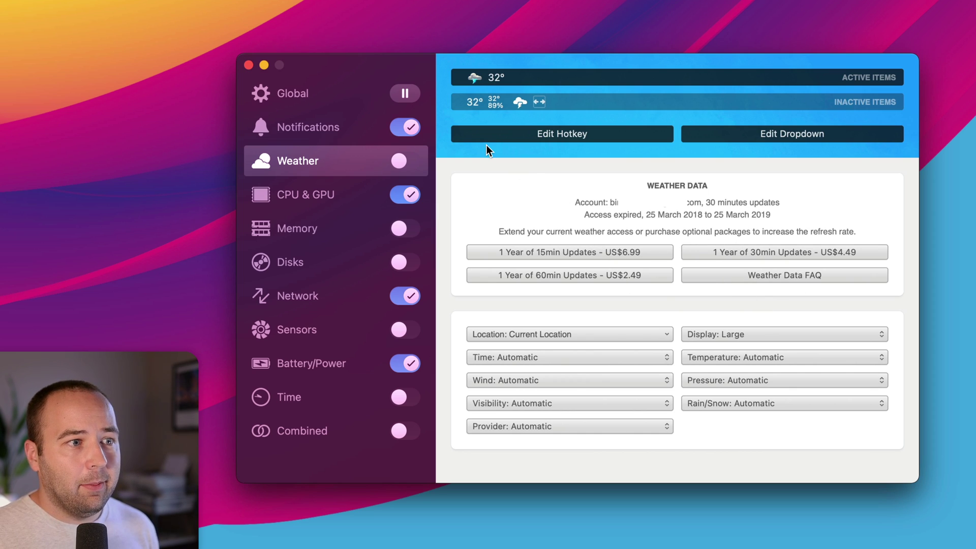
left_click(402, 162)
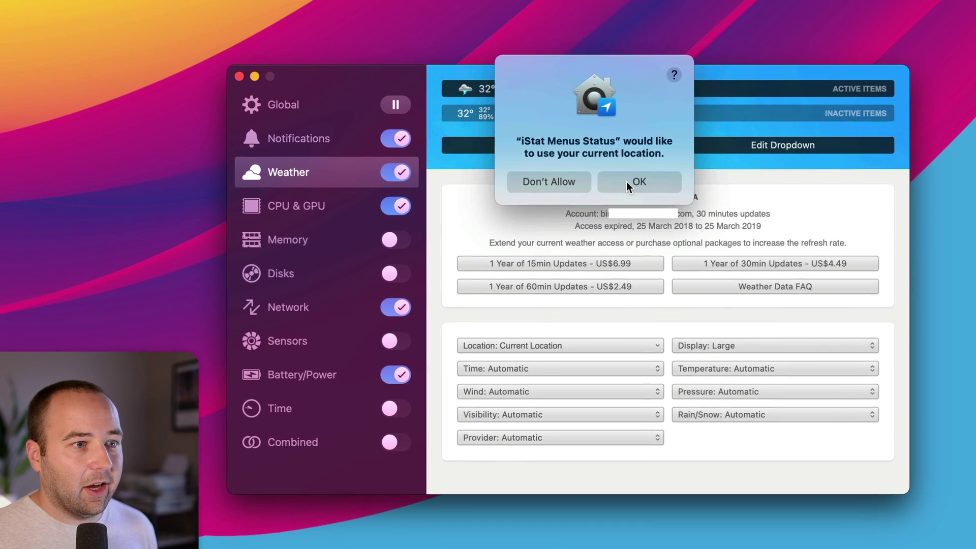
left_click(644, 172)
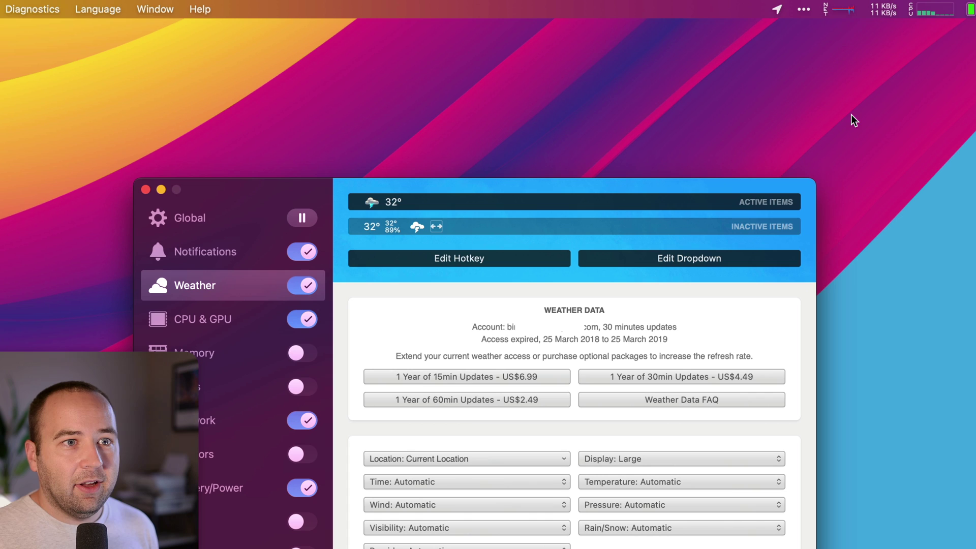
- Preview the weather dropdown, switch Weather back off, and move on to Memory settings
mouse_move(693, 12)
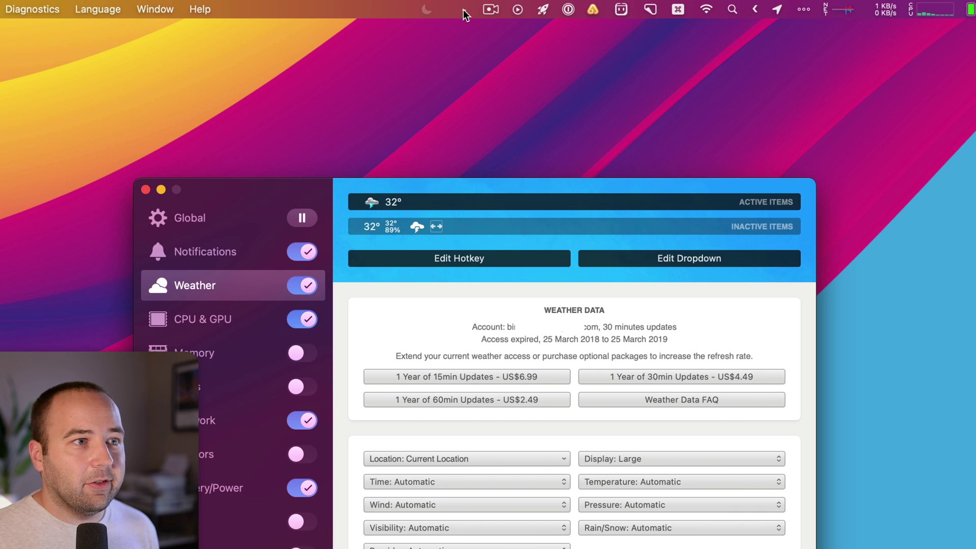
left_click(464, 12)
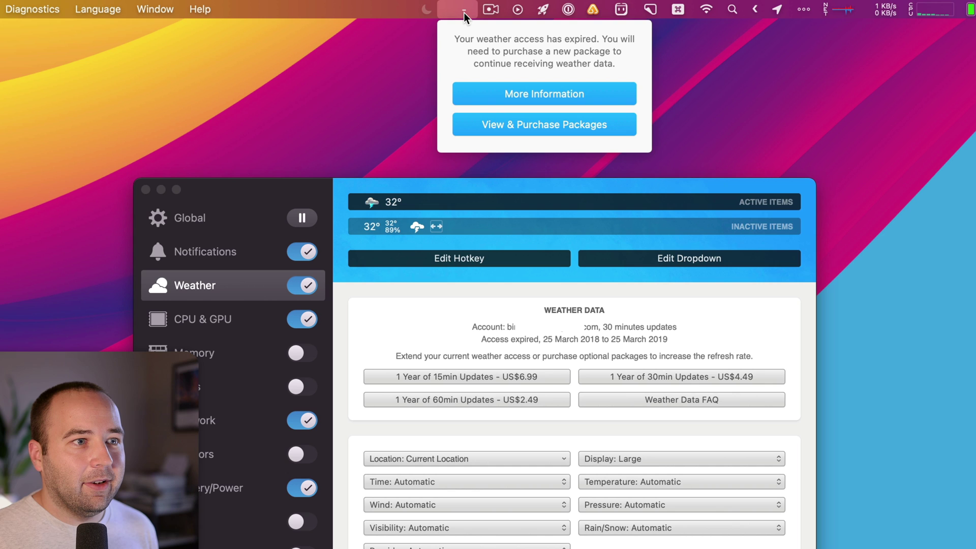
left_click(464, 12)
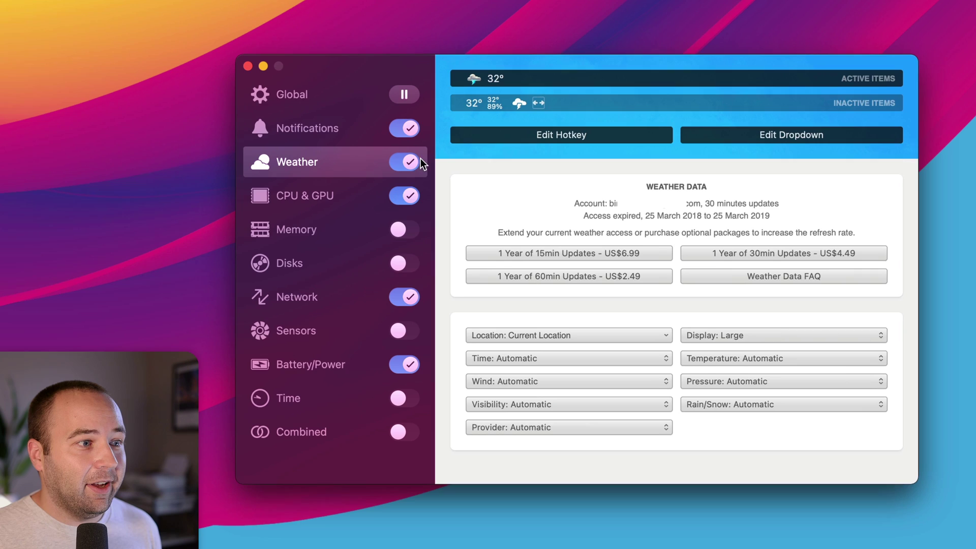
left_click(409, 162)
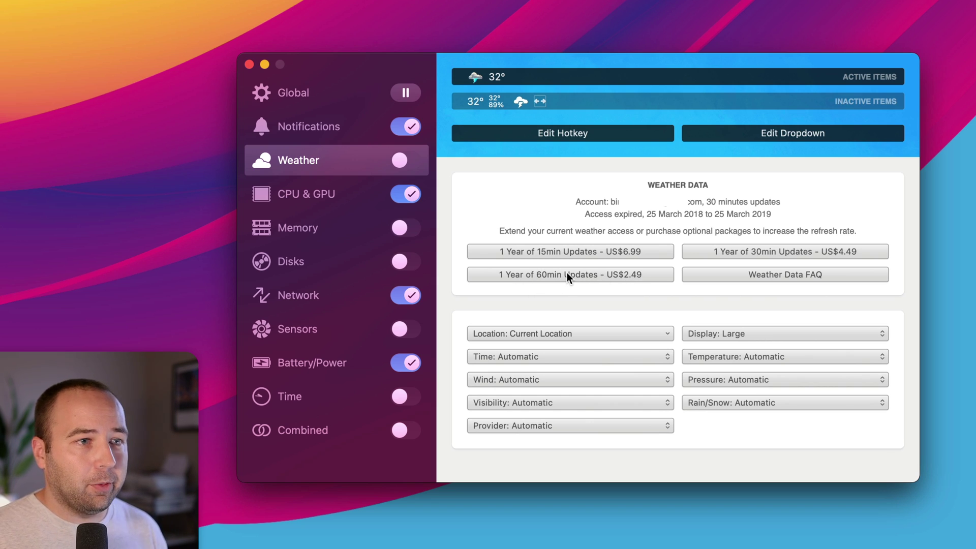
left_click(316, 194)
left_click(310, 226)
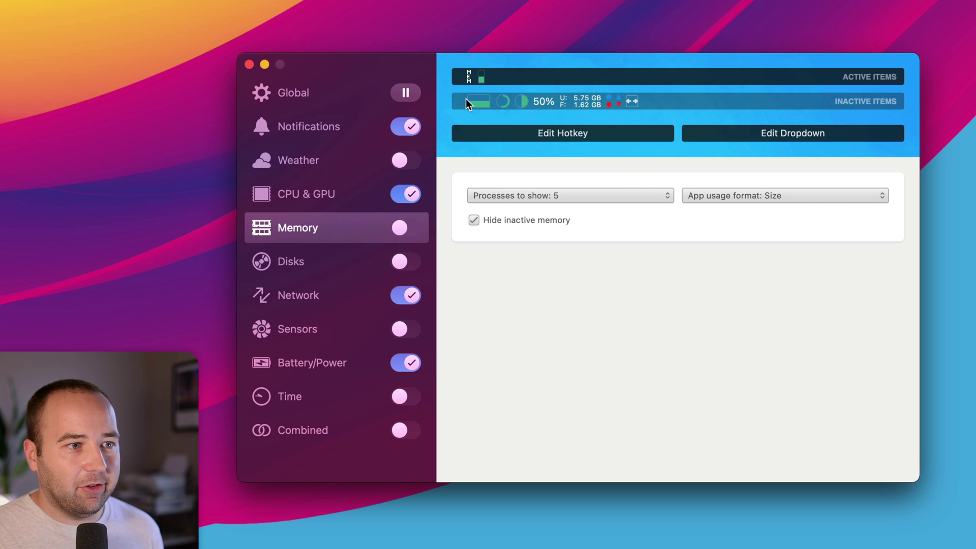
- Open Disks settings, preview the SSD free-space dropdown, then switch the Disks item off
left_click(329, 260)
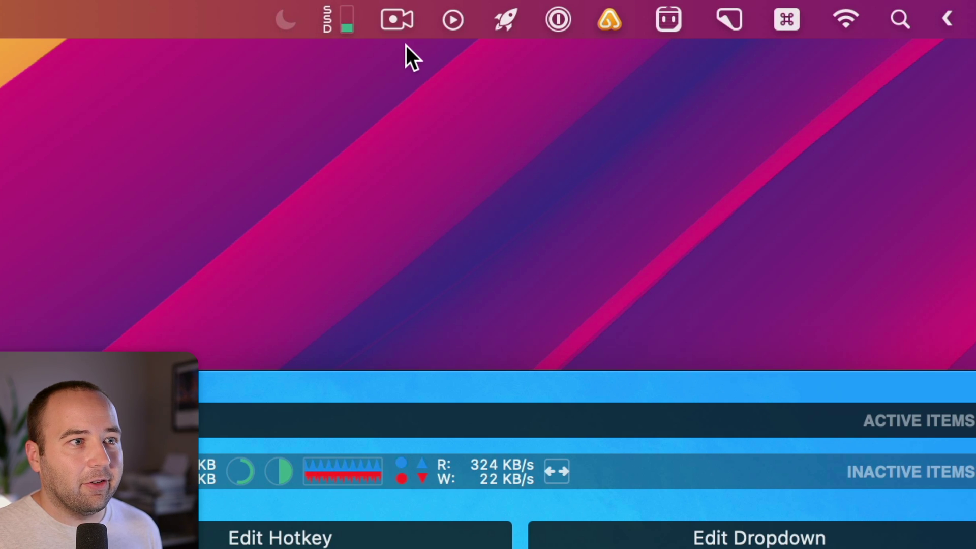
left_click(337, 20)
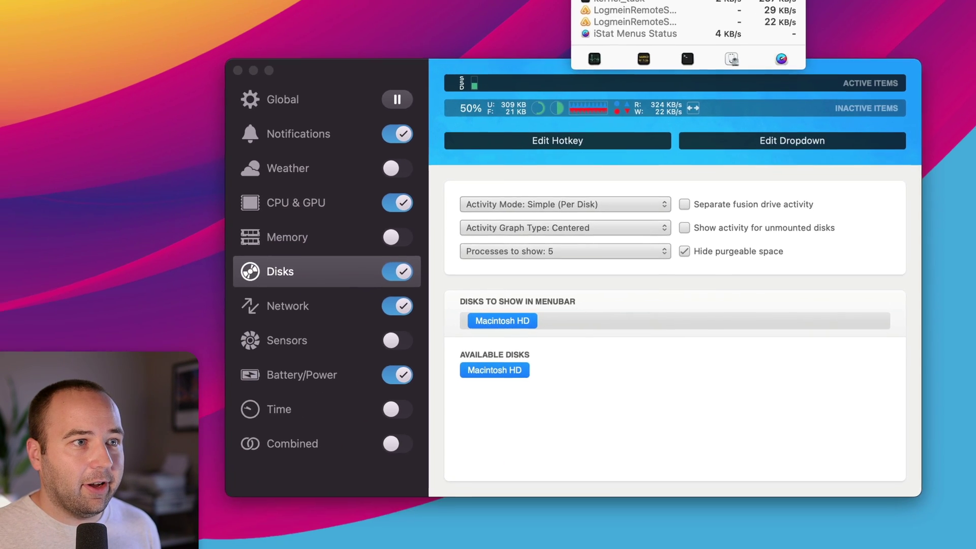
left_click(530, 64)
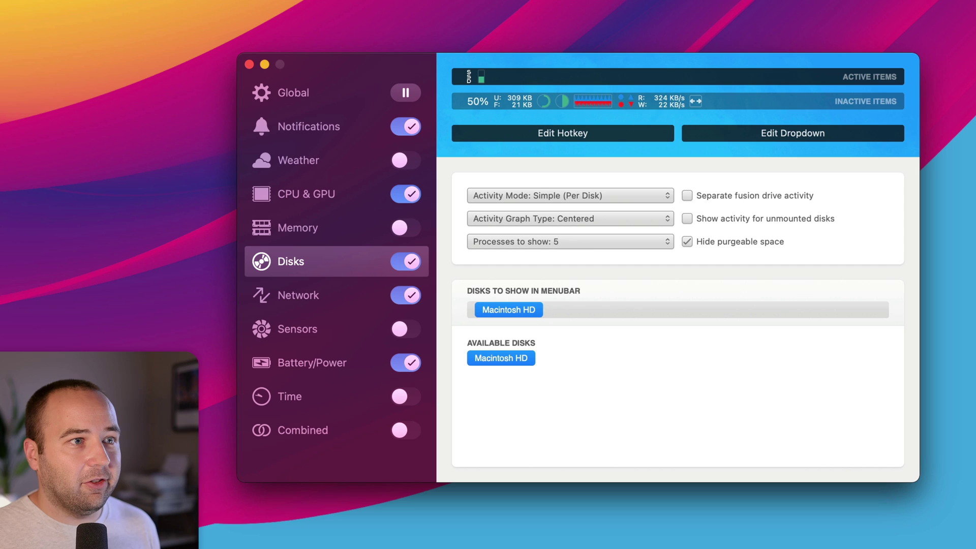
left_click(407, 273)
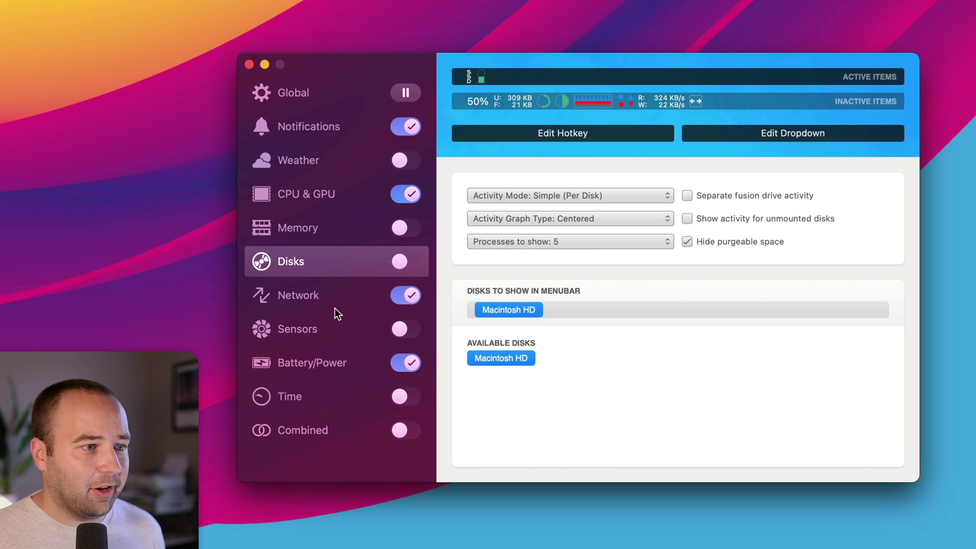
- Browse the Sensors, Time and Combined settings pages in turn
left_click(315, 326)
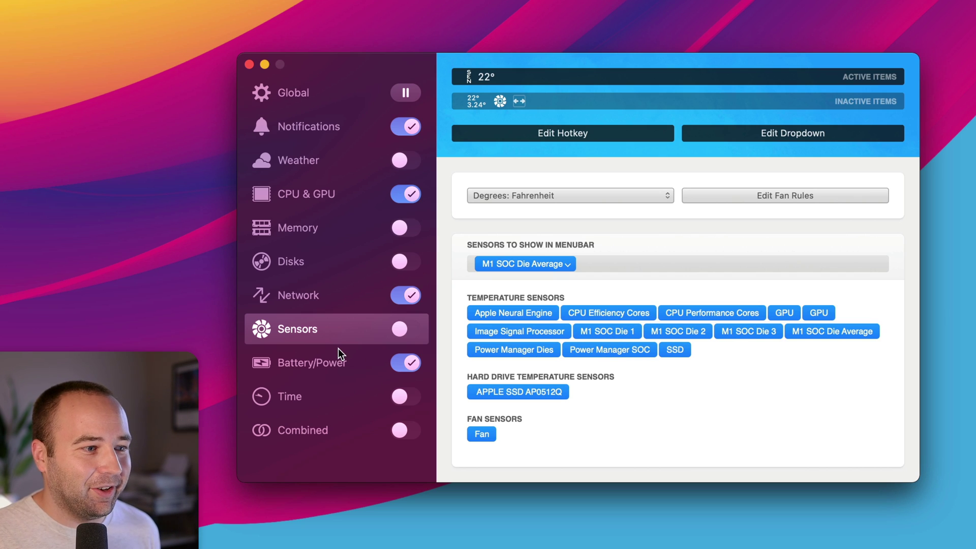
left_click(311, 399)
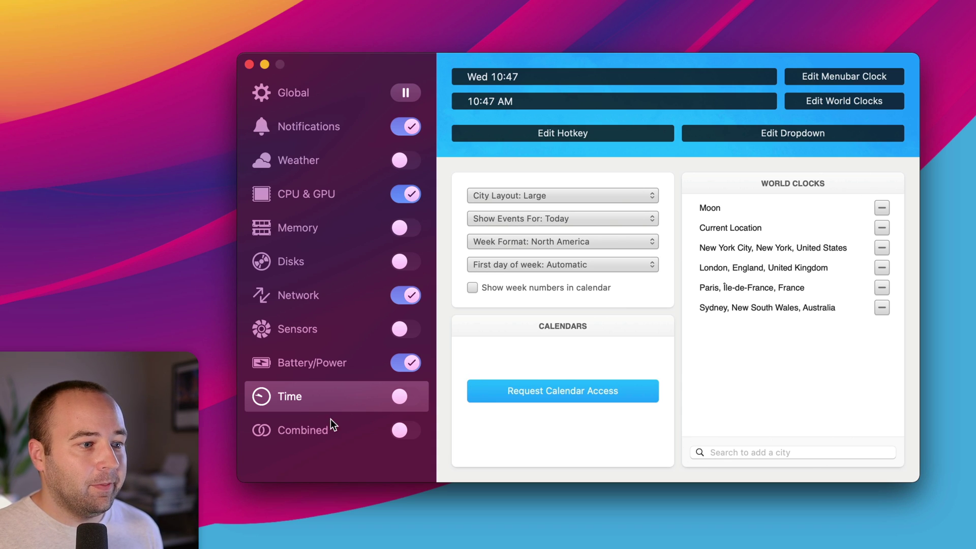
left_click(316, 433)
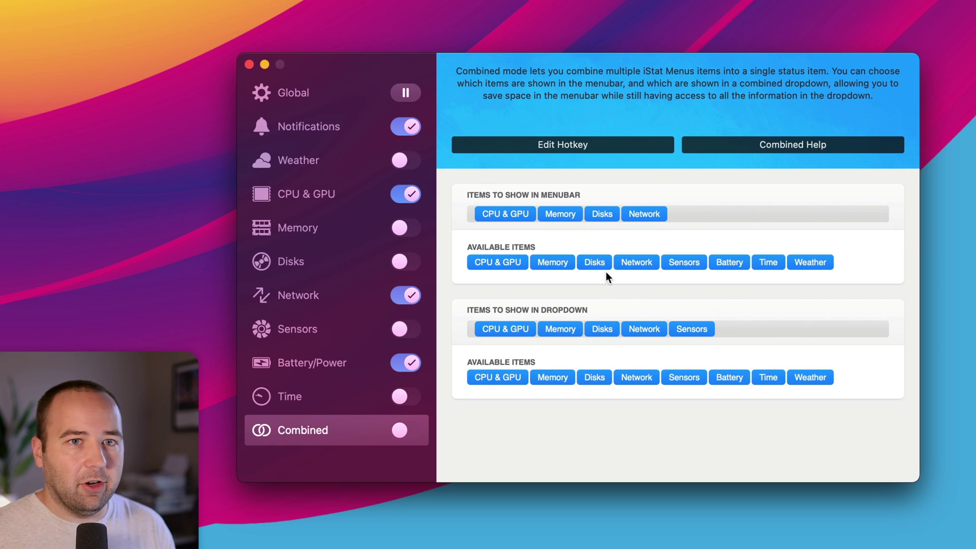
left_click(319, 96)
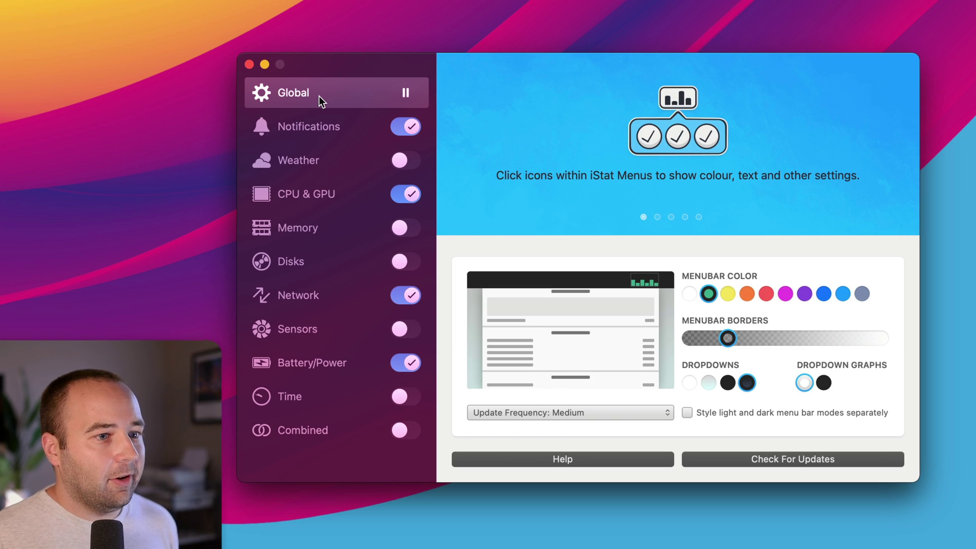